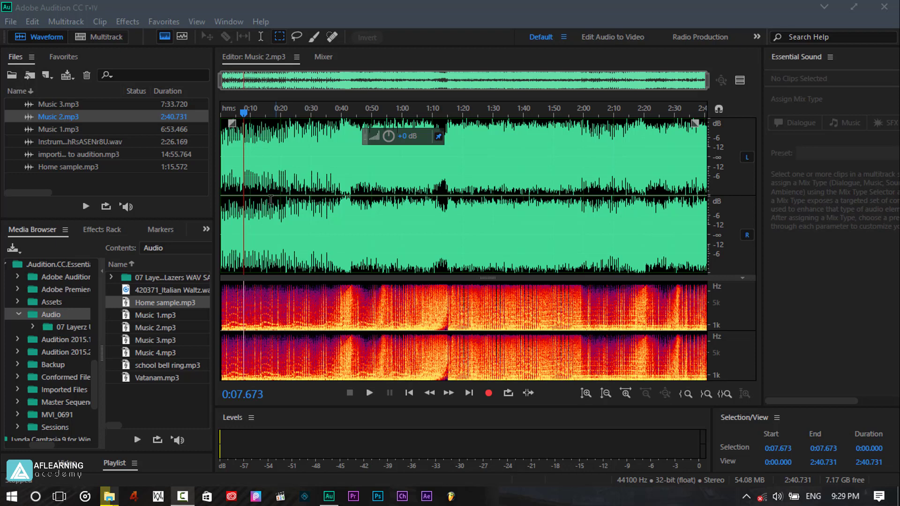
Play the Music 2.mp3 waveform briefly and pause it.
left_click(28, 20)
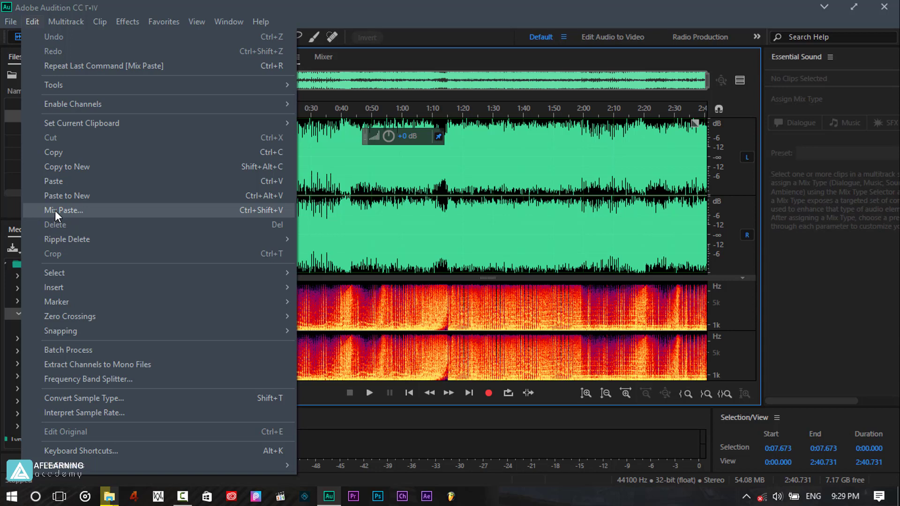
left_click(376, 1)
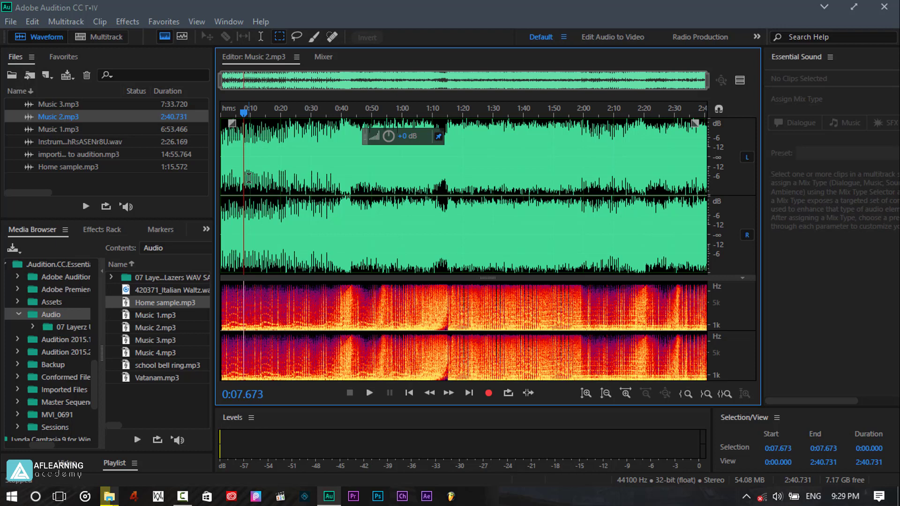
left_click(369, 392)
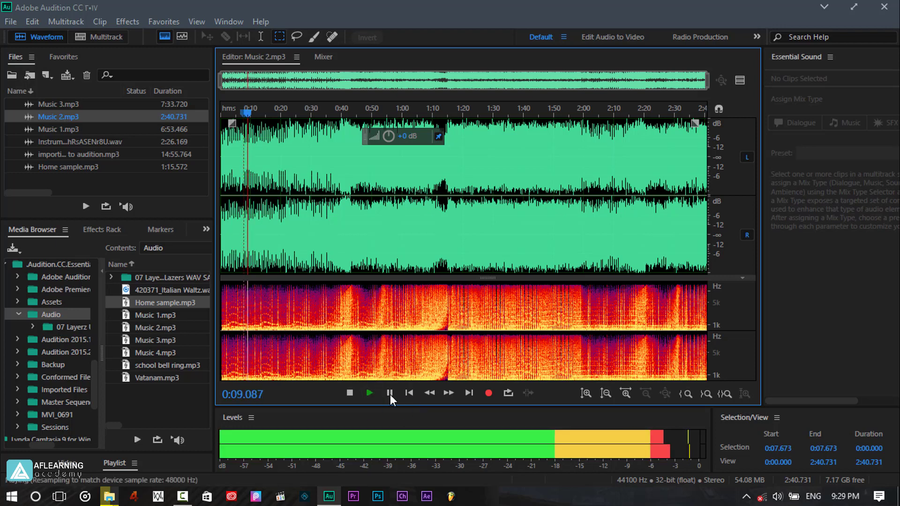
left_click(389, 392)
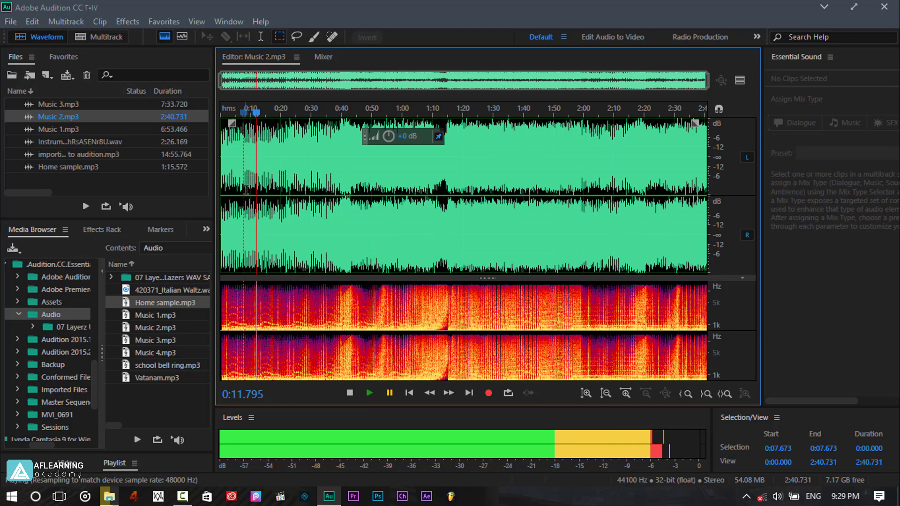
Select roughly 0:08 to 0:46 of Music 2.mp3 and copy the selection.
left_click_drag(250, 173, 358, 175)
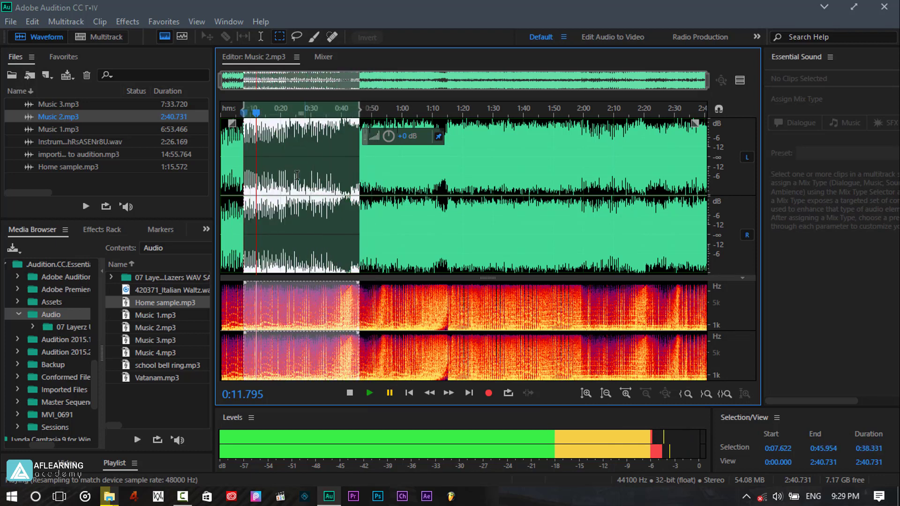
right_click(296, 167)
left_click(313, 310)
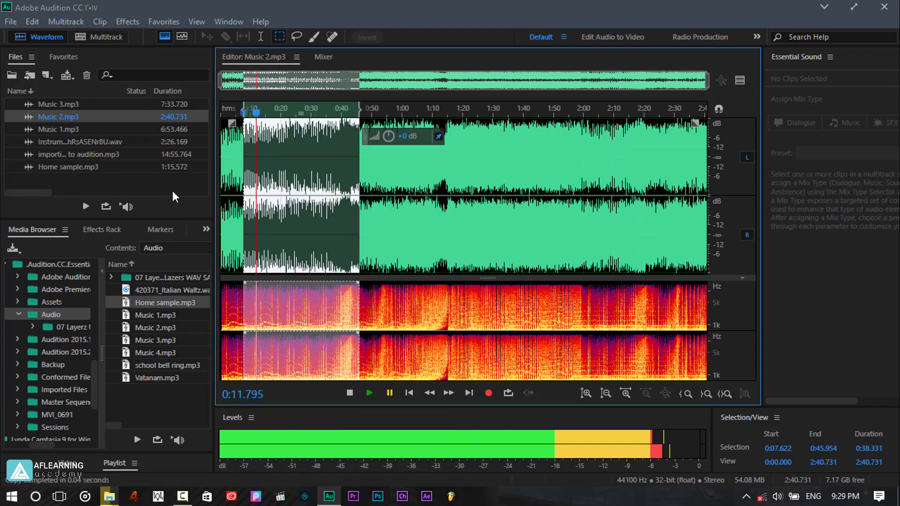
Open Home sample.mp3 and place the playhead at about 0:04.4.
double_click(65, 168)
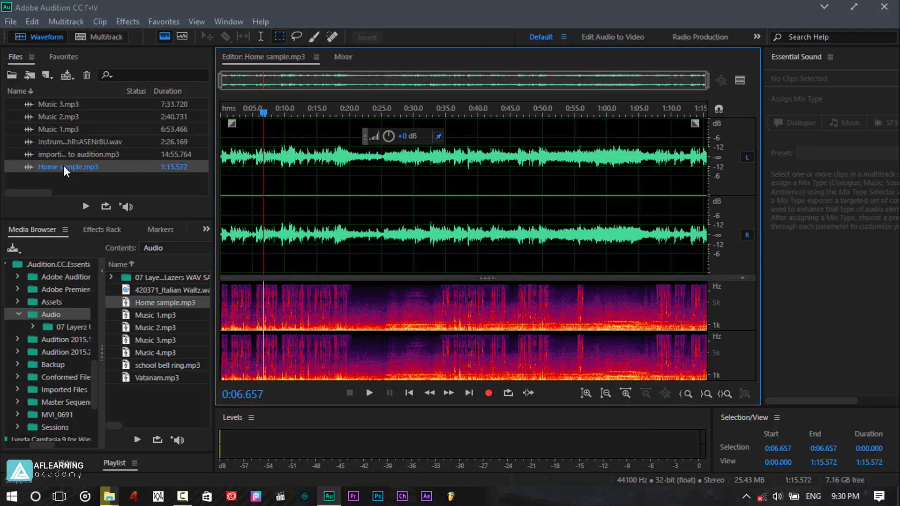
key("space")
left_click(221, 112)
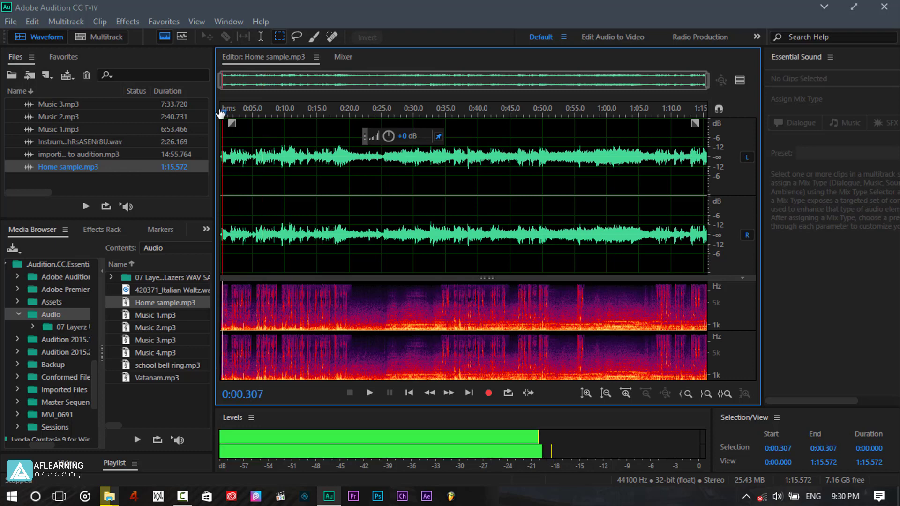
left_click_drag(220, 113, 247, 114)
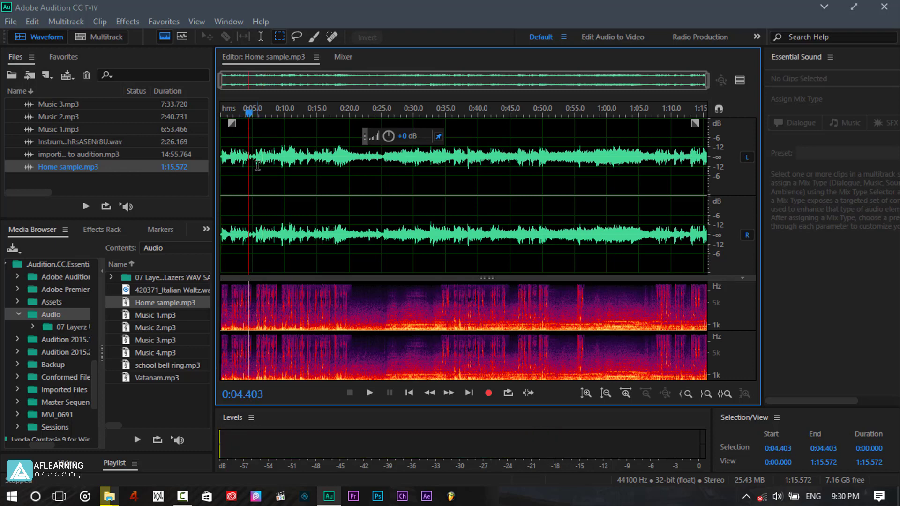
Mix Paste Audition Clipboard 1 with copied audio at 100% using Overlap (Mix).
left_click(32, 22)
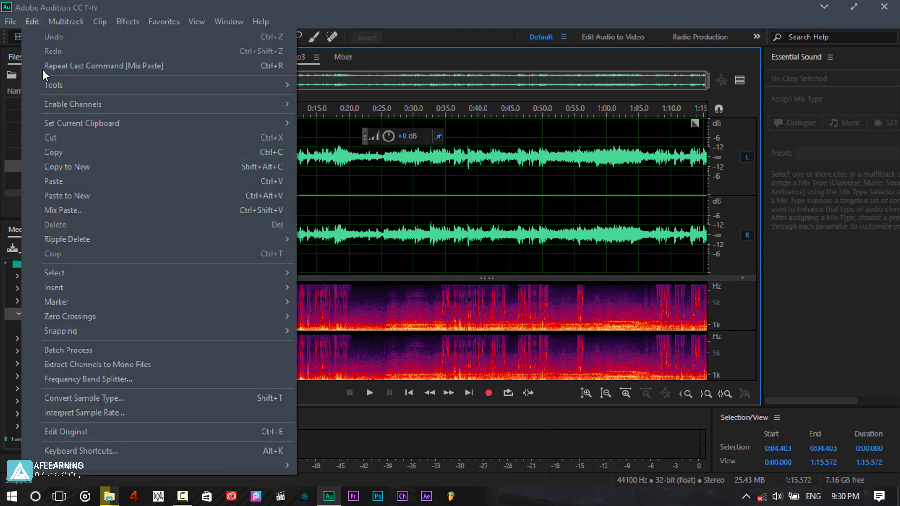
left_click(58, 215)
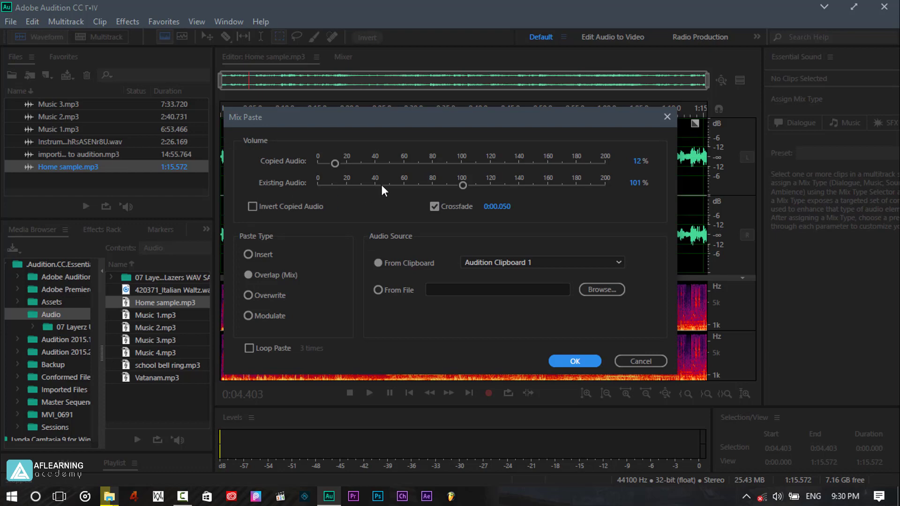
left_click(334, 163)
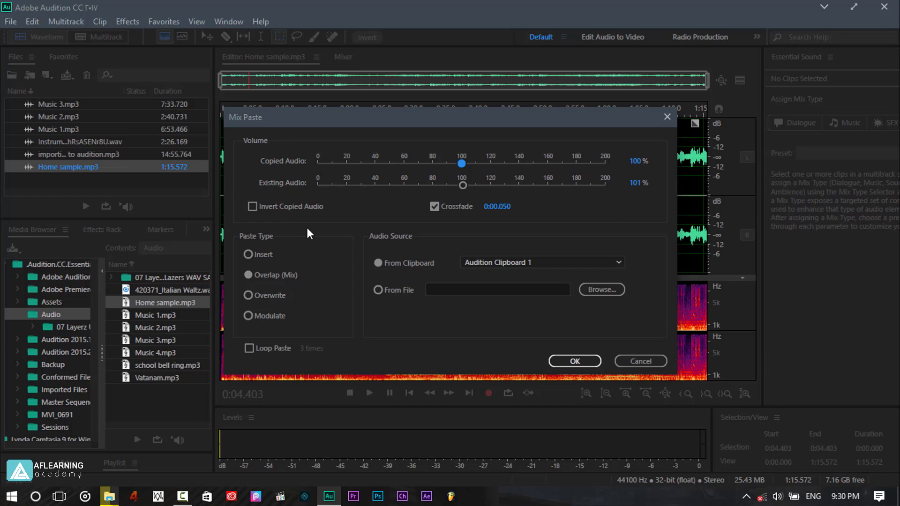
left_click(247, 275)
left_click(487, 267)
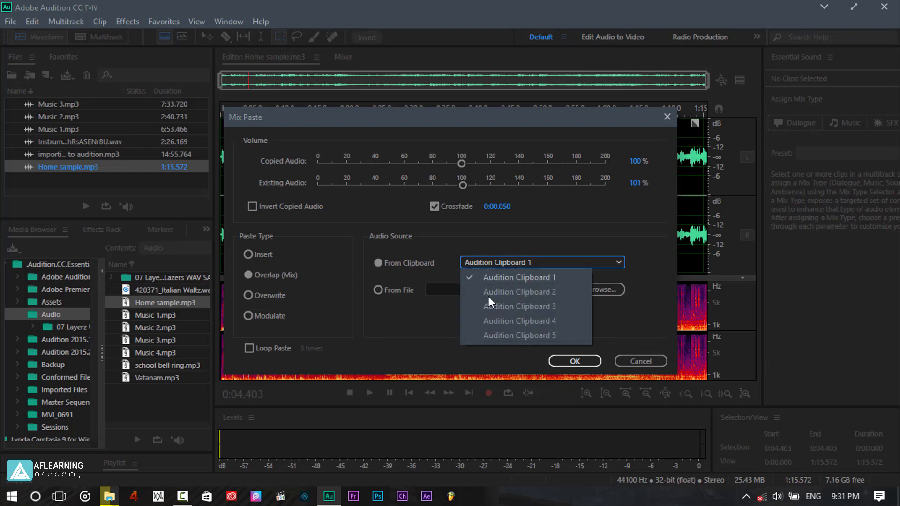
left_click(529, 279)
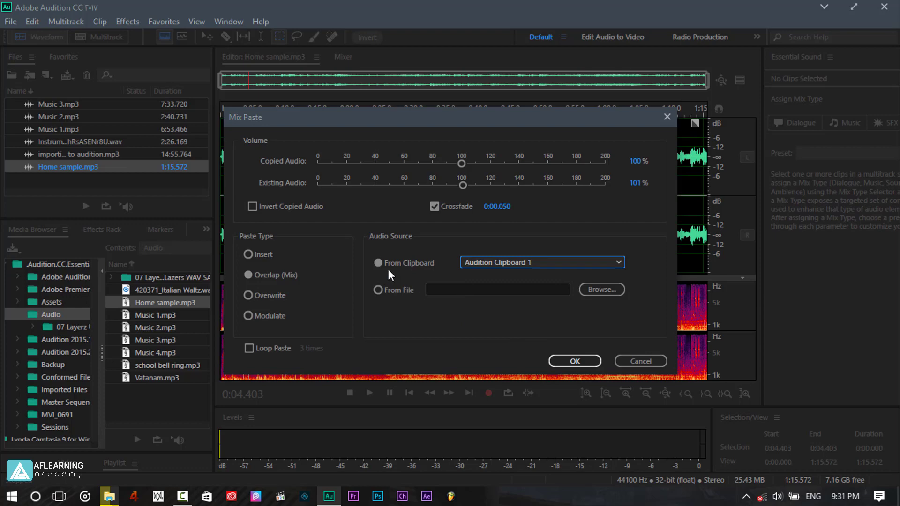
left_click(570, 358)
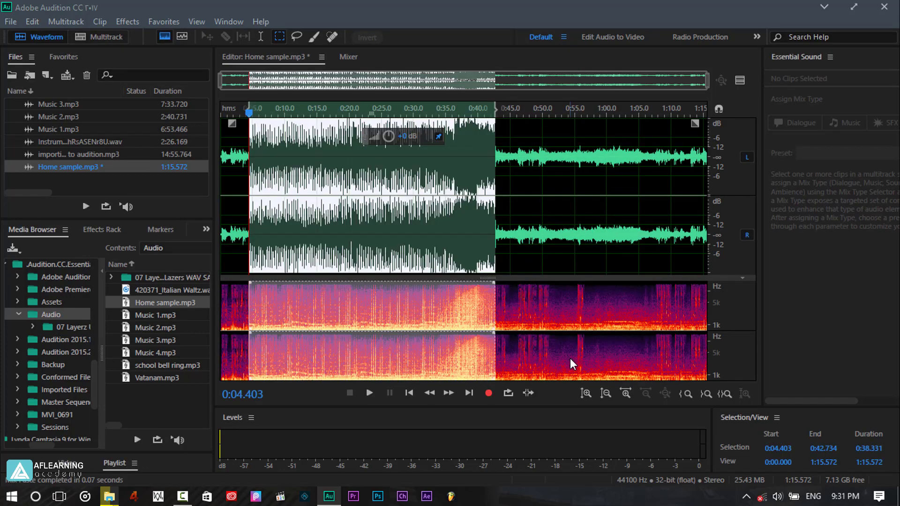
Deselect the pasted region and undo the mix paste.
left_click(252, 155)
left_click(248, 155)
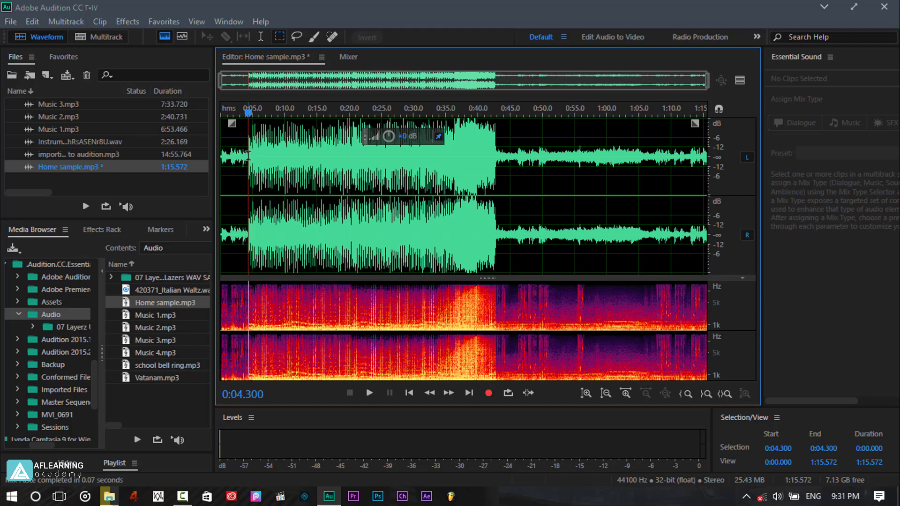
key("ctrl+z")
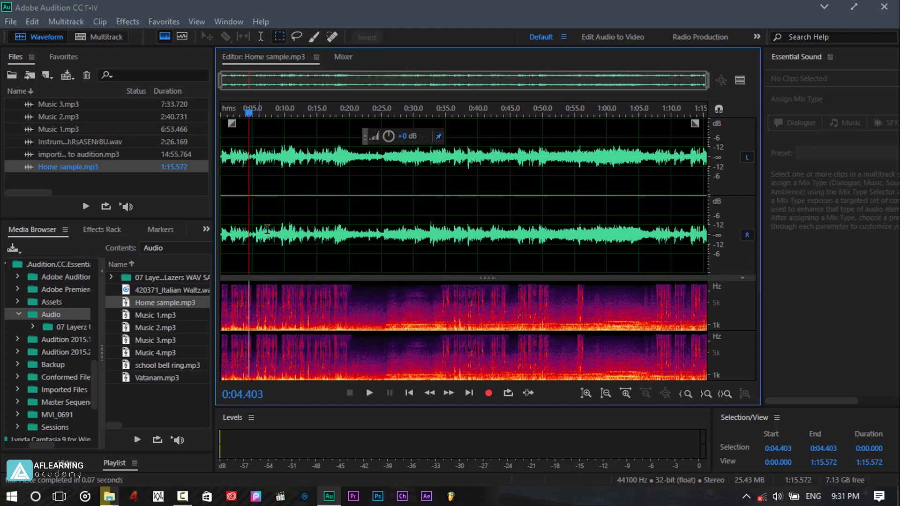
Play Home sample.mp3 while setting the system speaker volume to 74, then pause.
left_click(370, 392)
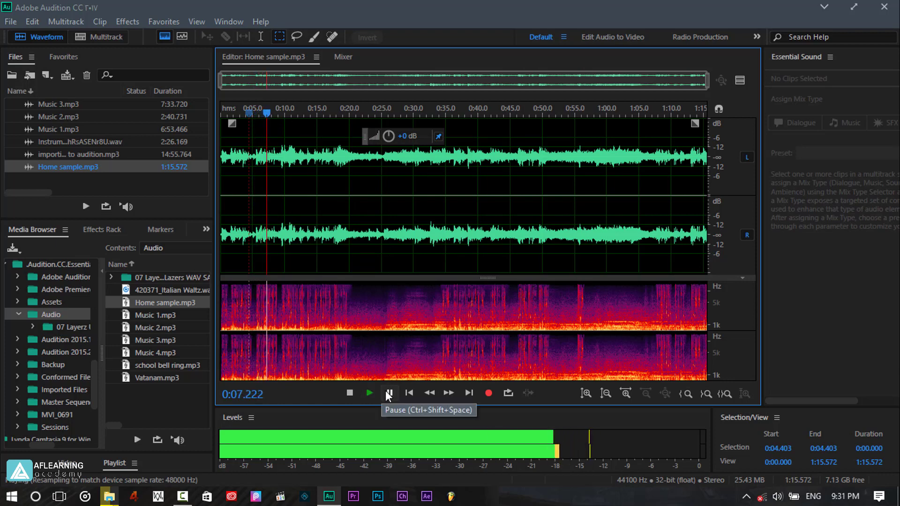
left_click(777, 496)
left_click_drag(787, 474, 819, 475)
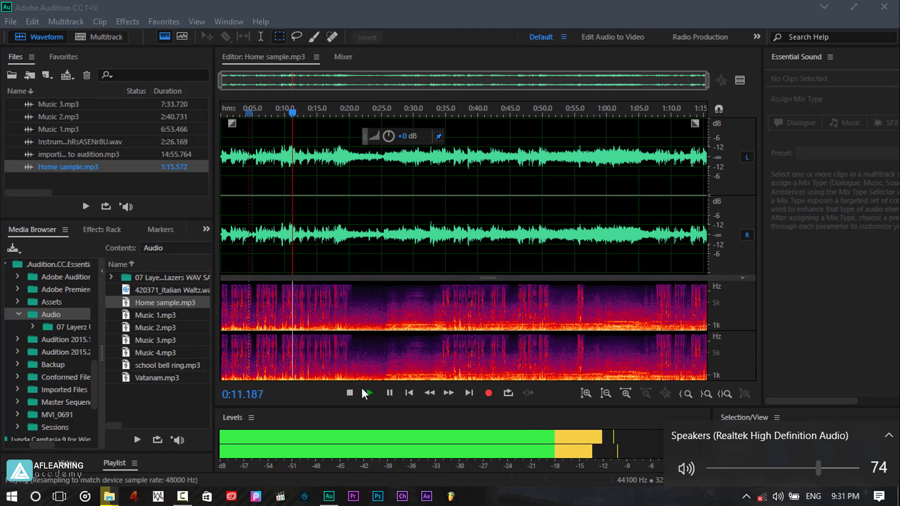
left_click(388, 394)
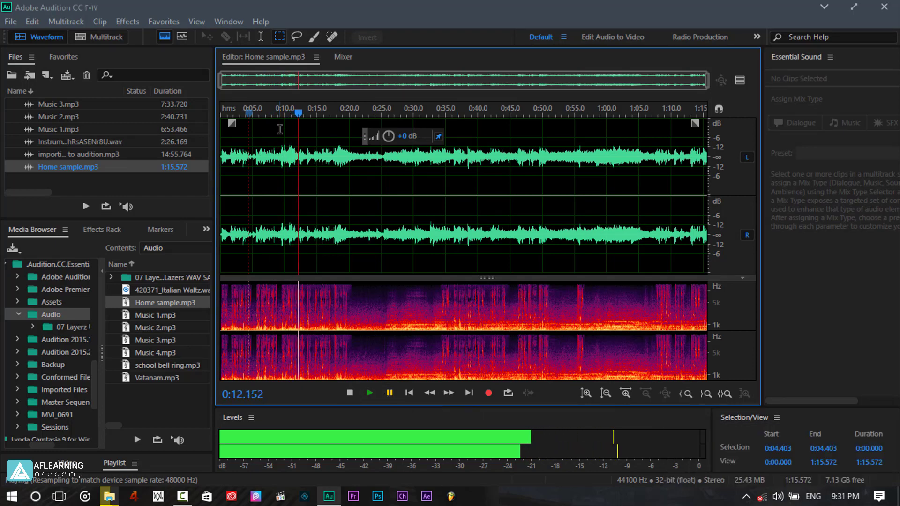
Move the playhead to about 0:05.6 and Mix Paste the clipboard with default volumes.
left_click_drag(298, 113, 256, 114)
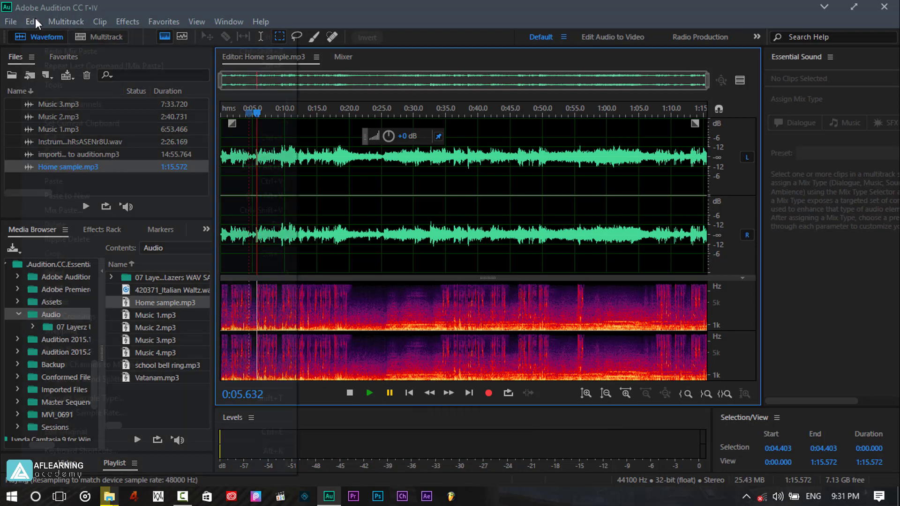
left_click(34, 20)
left_click(115, 211)
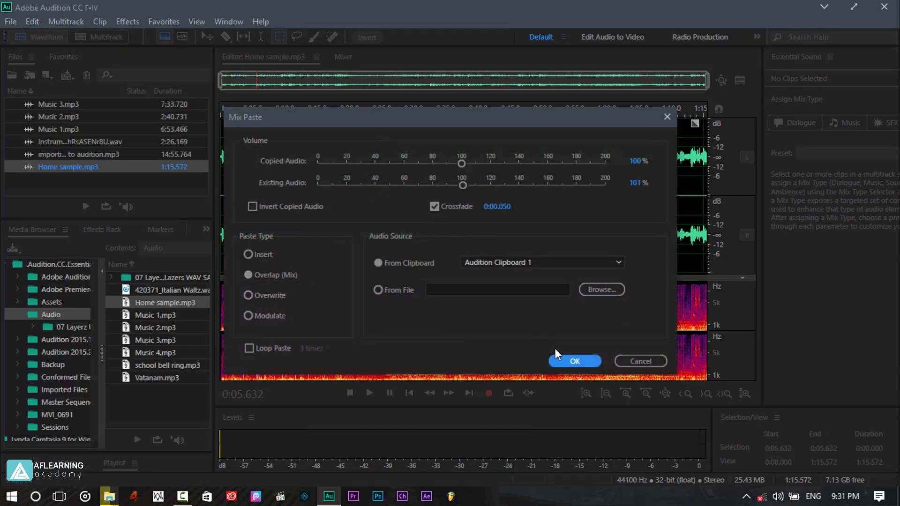
left_click(569, 362)
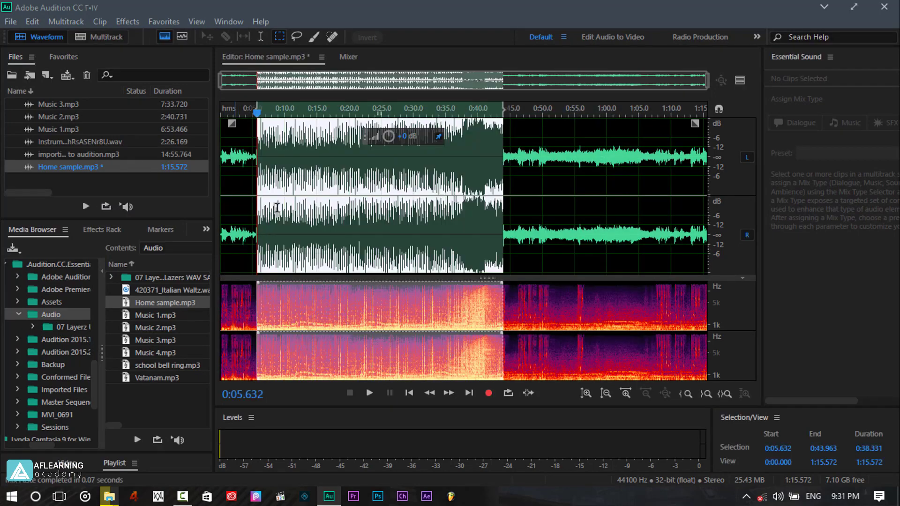
Preview the mixed section, then undo the mix paste.
left_click(253, 193)
left_click(369, 394)
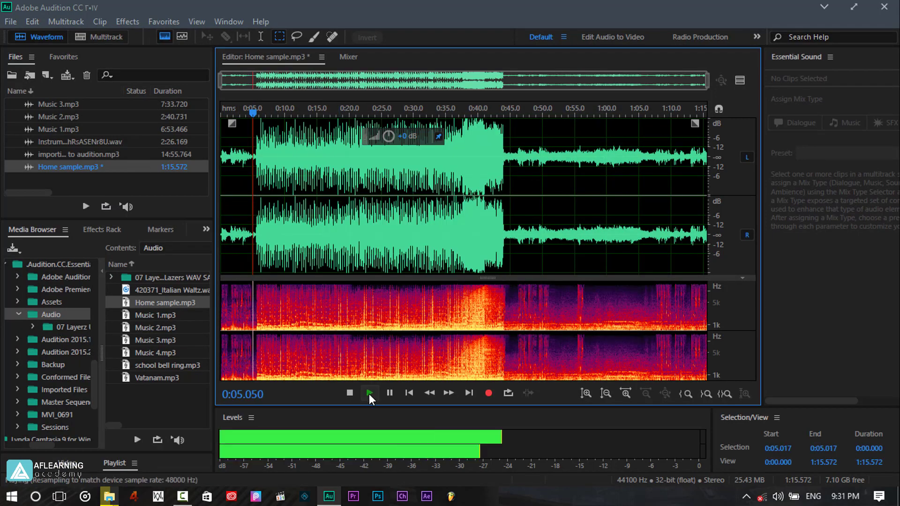
left_click(395, 394)
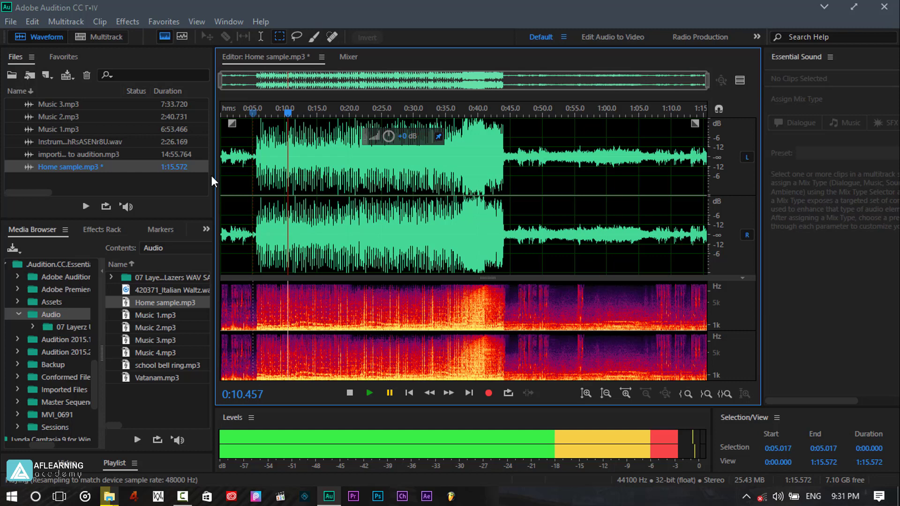
key("ctrl+z")
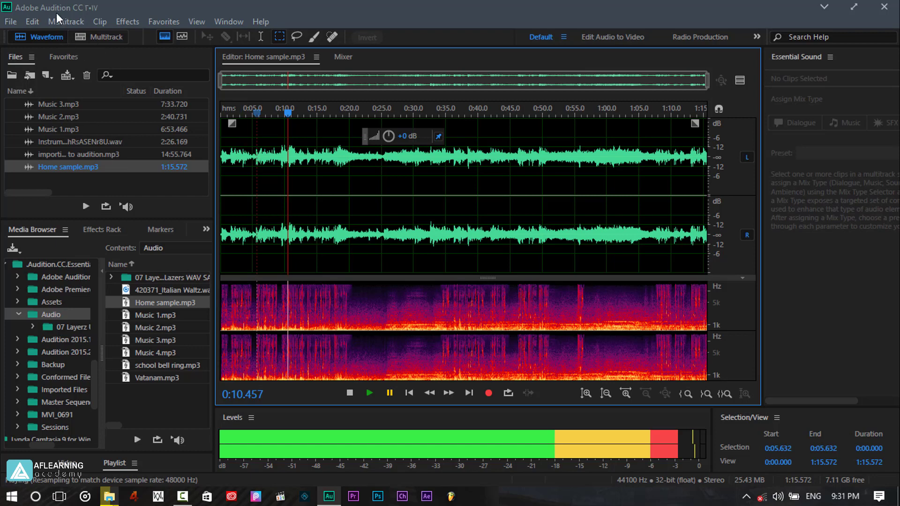
Mix Paste the clipboard at the paused position with copied audio 33% and existing audio 128%.
left_click(34, 22)
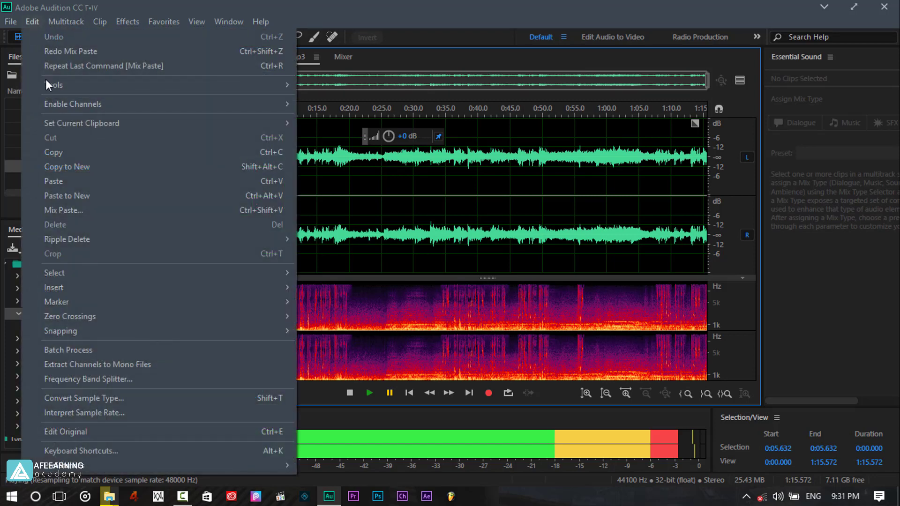
left_click(68, 211)
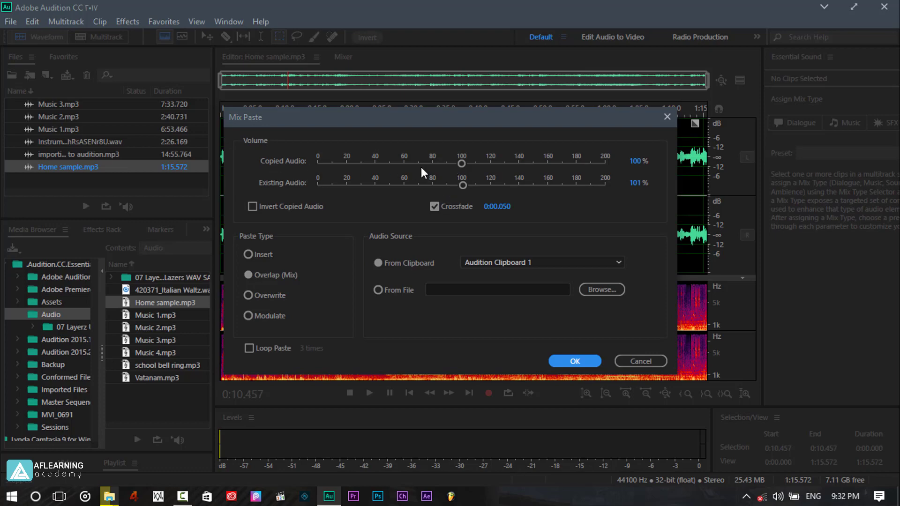
left_click_drag(461, 165, 384, 159)
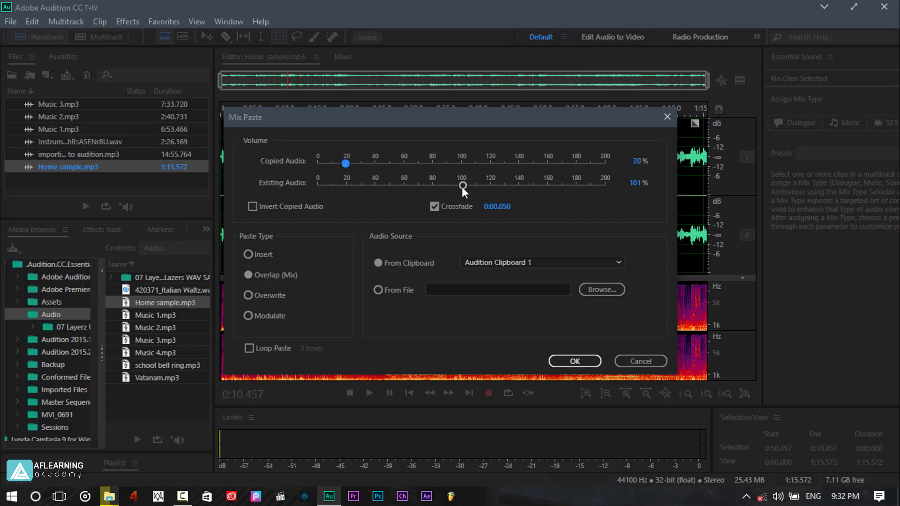
left_click_drag(462, 185, 501, 189)
left_click_drag(345, 164, 365, 163)
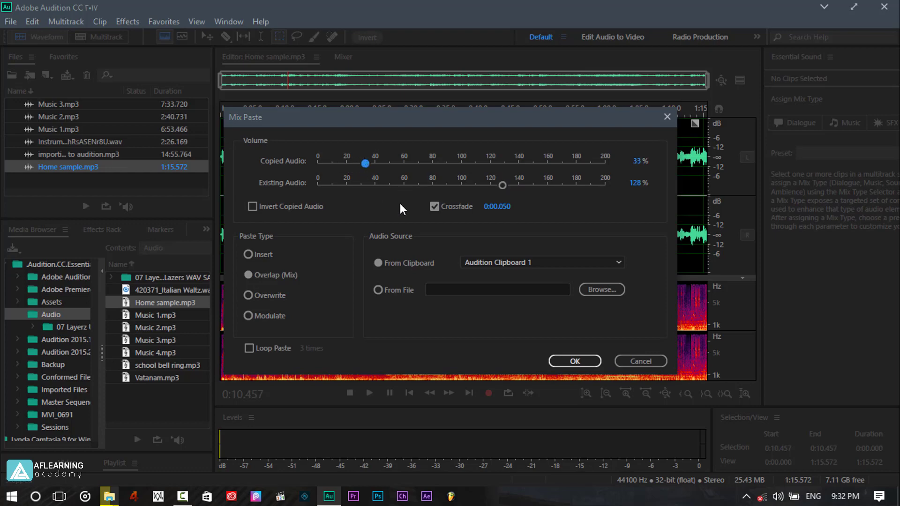
left_click(575, 362)
Preview the mixed section, then undo the mix paste.
left_click(364, 397)
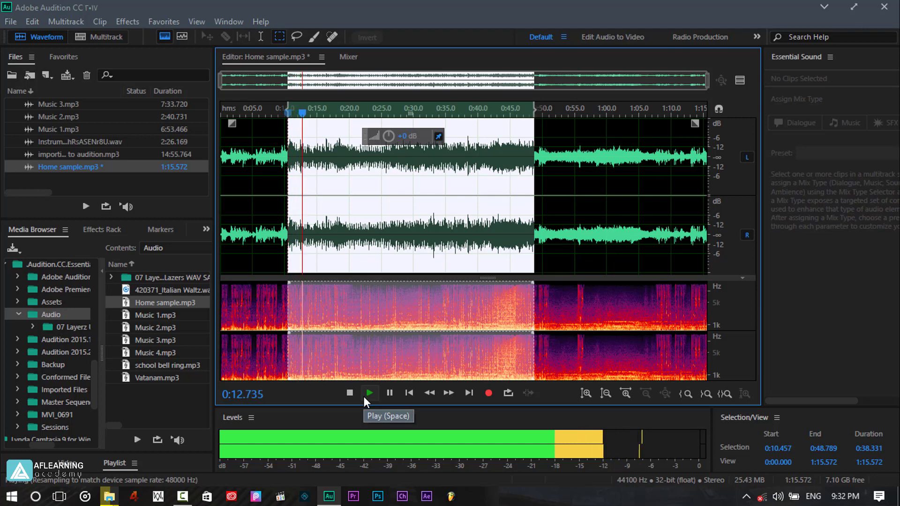
left_click(395, 395)
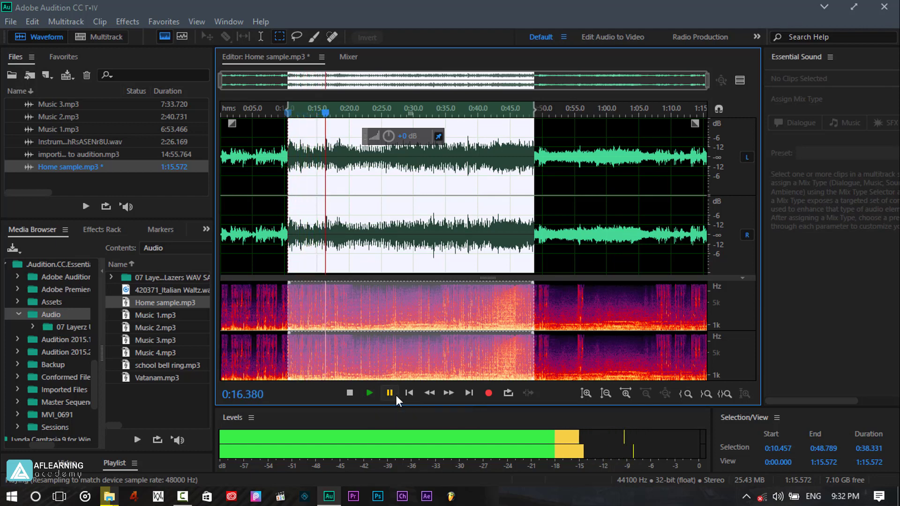
key("ctrl+z")
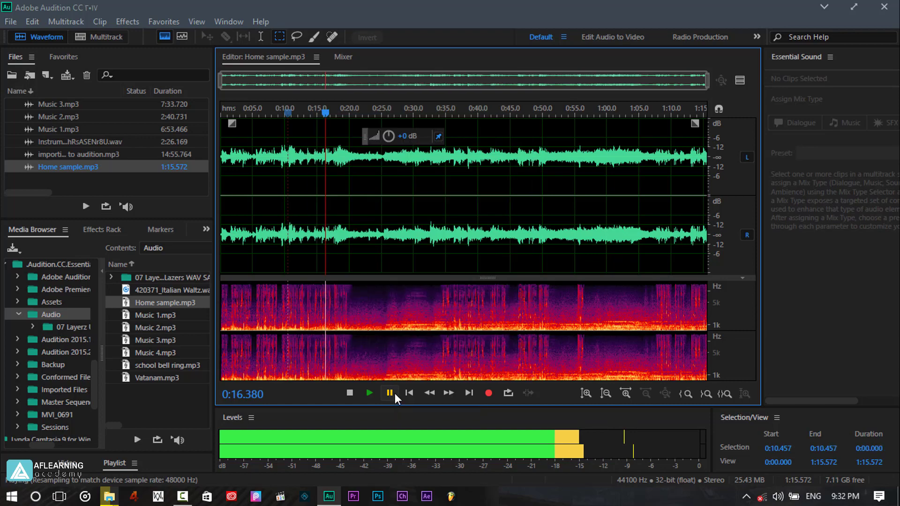
Mix Paste the clipboard at about 0:16.4 with copied audio at 18%.
left_click(25, 22)
left_click(94, 210)
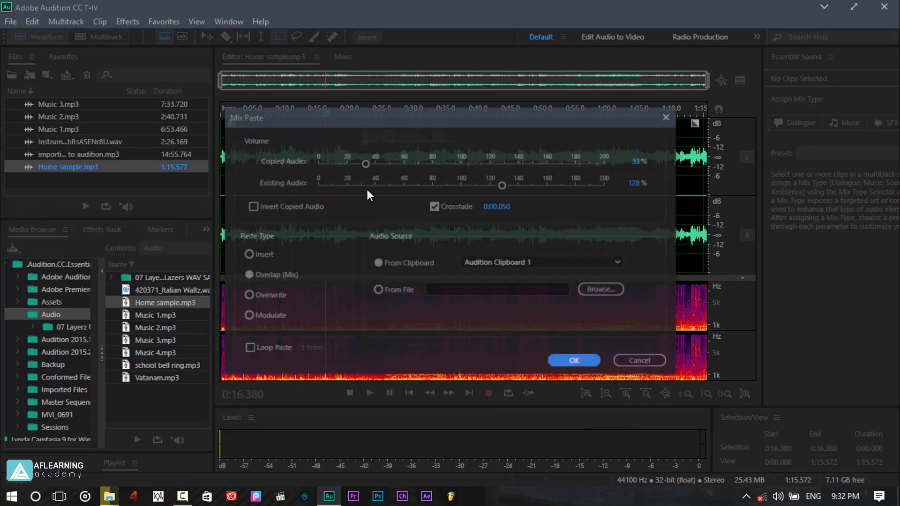
left_click_drag(362, 165, 339, 163)
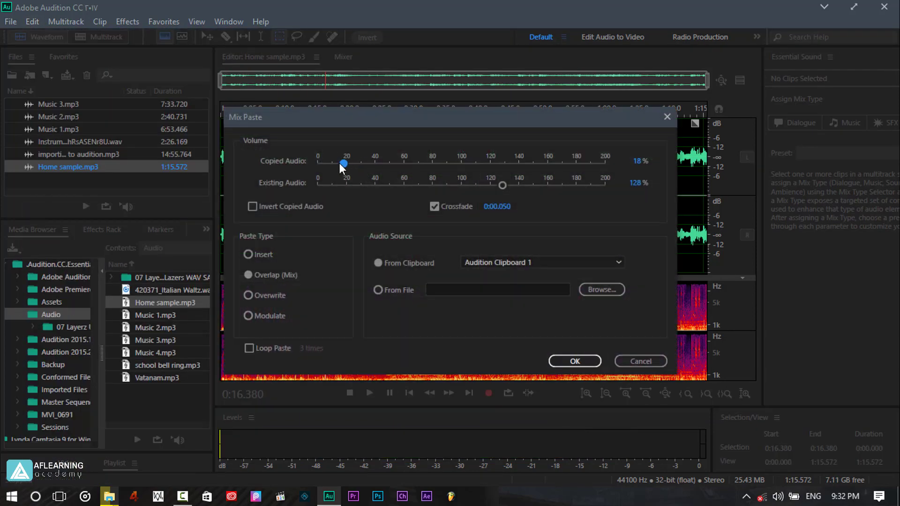
left_click(555, 360)
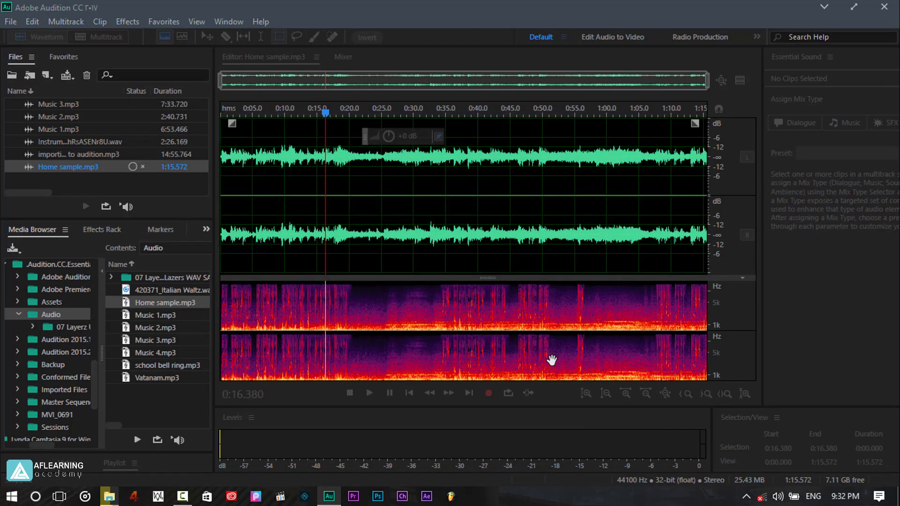
Play back the mixed section, pause, and deselect it.
left_click(368, 395)
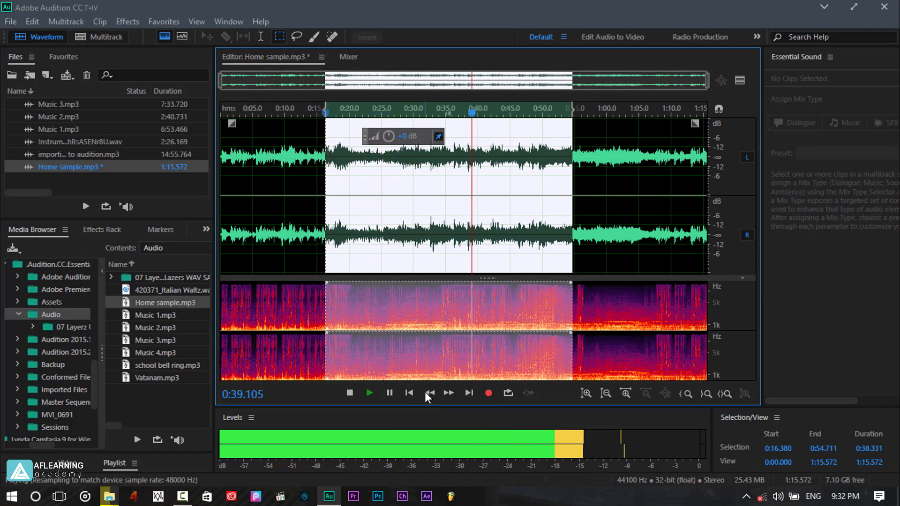
left_click(389, 393)
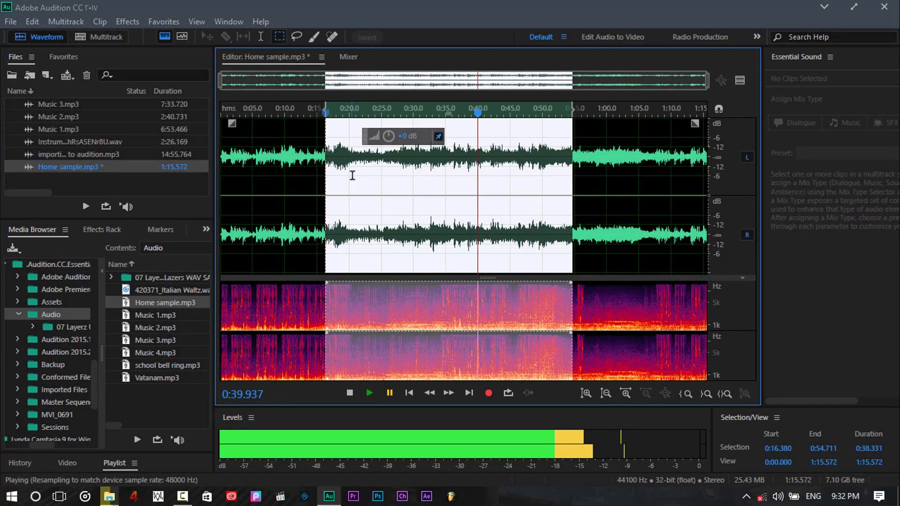
left_click(352, 175)
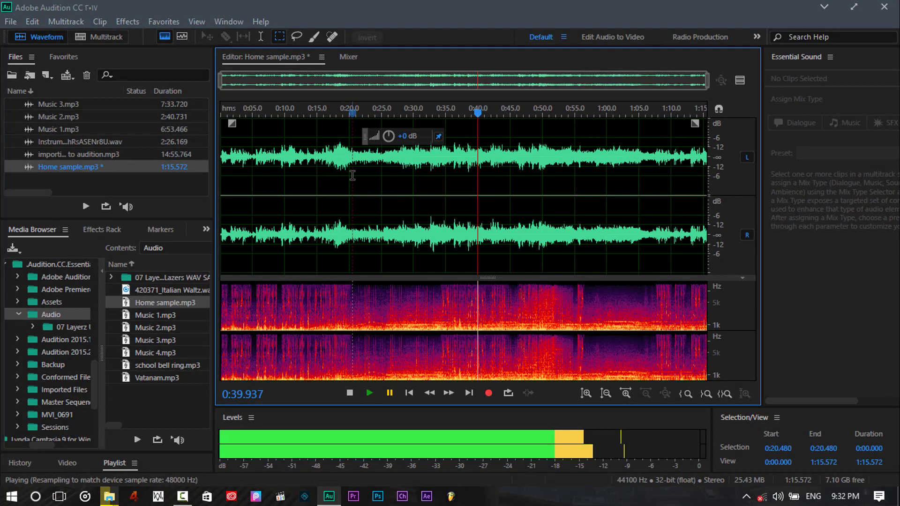